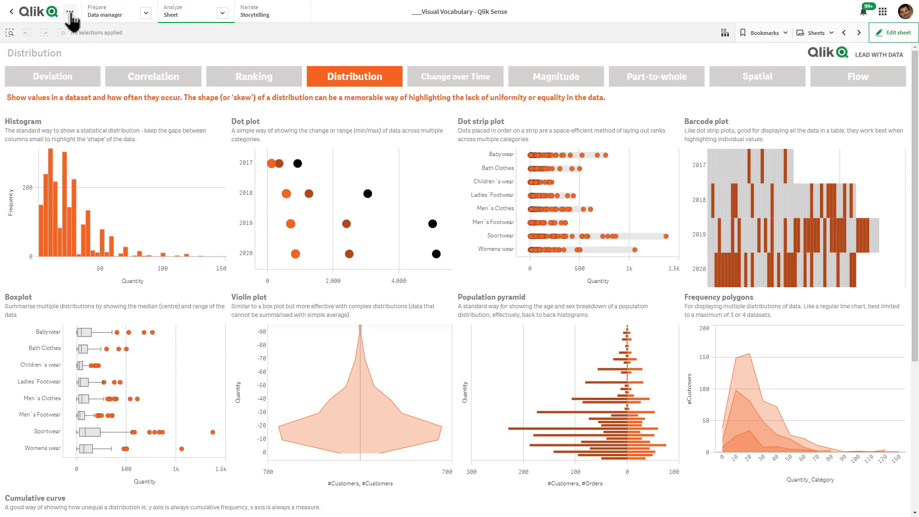
Step: Start an email subscription for the dot strip plot titled 'Chart Subscription'
left_click(69, 12)
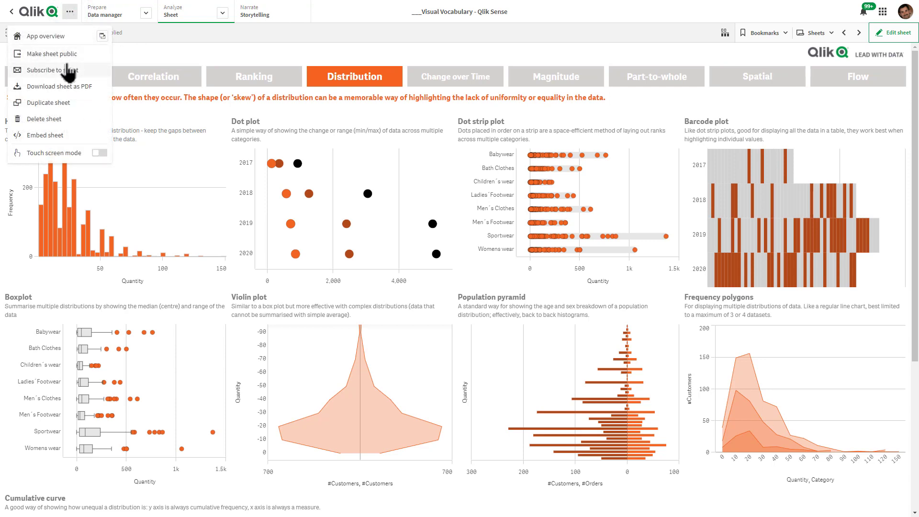
left_click(133, 58)
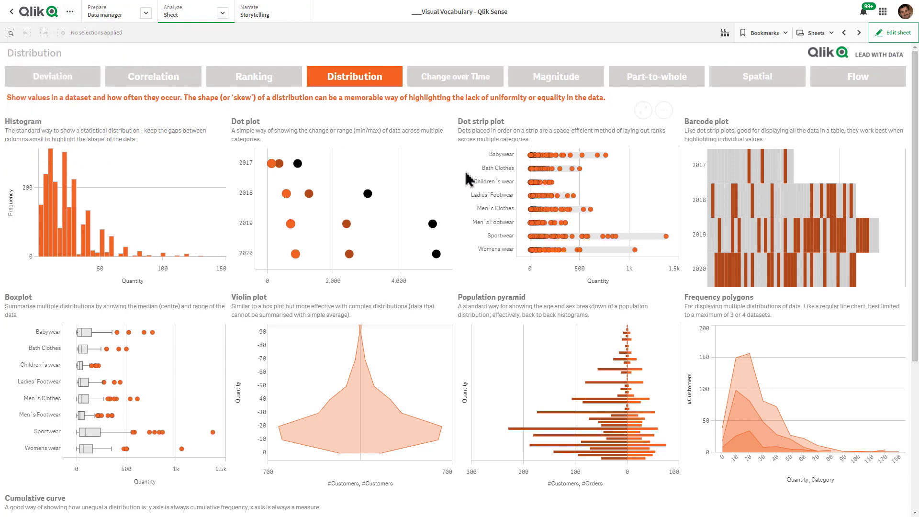
right_click(539, 195)
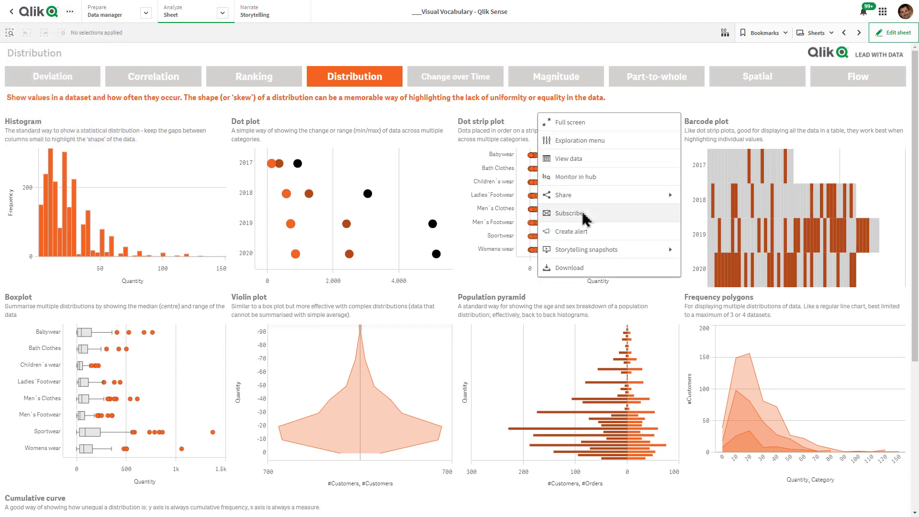
left_click(596, 215)
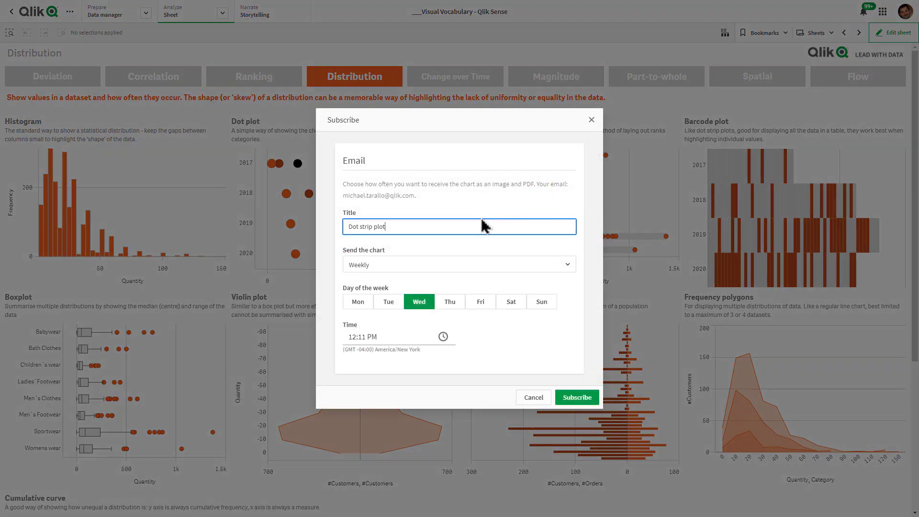
triple_click(482, 221)
type("Chart")
type(" Subscriptio")
type("n")
Step: Schedule it weekly on Monday and Thursday at 1:11 PM and save the subscription
left_click(484, 265)
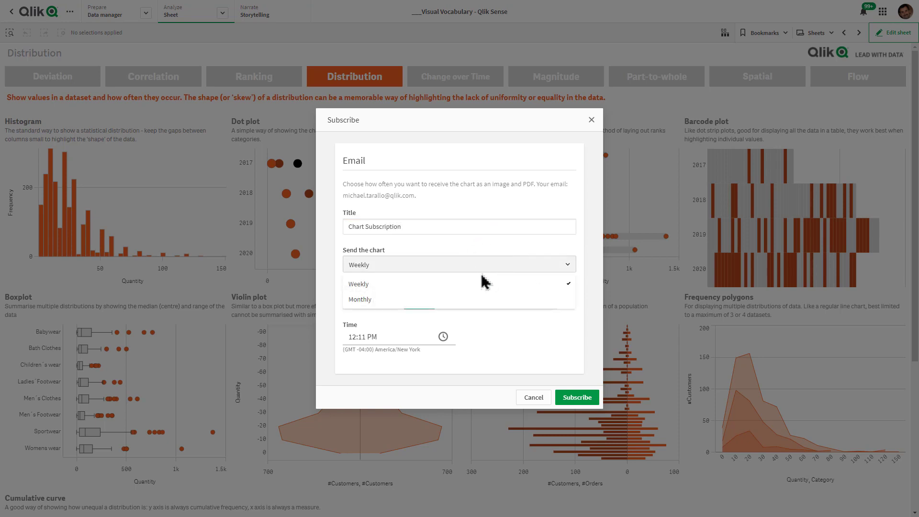
left_click(468, 285)
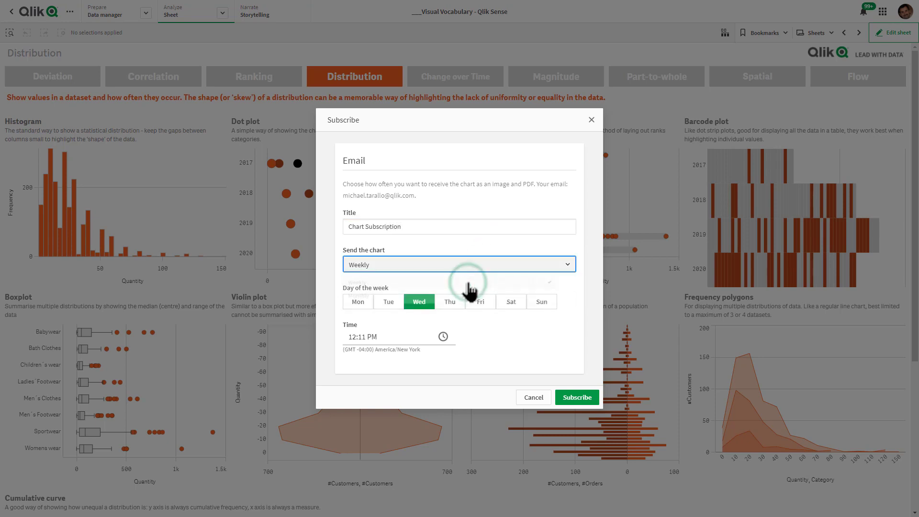
left_click(360, 303)
left_click(415, 307)
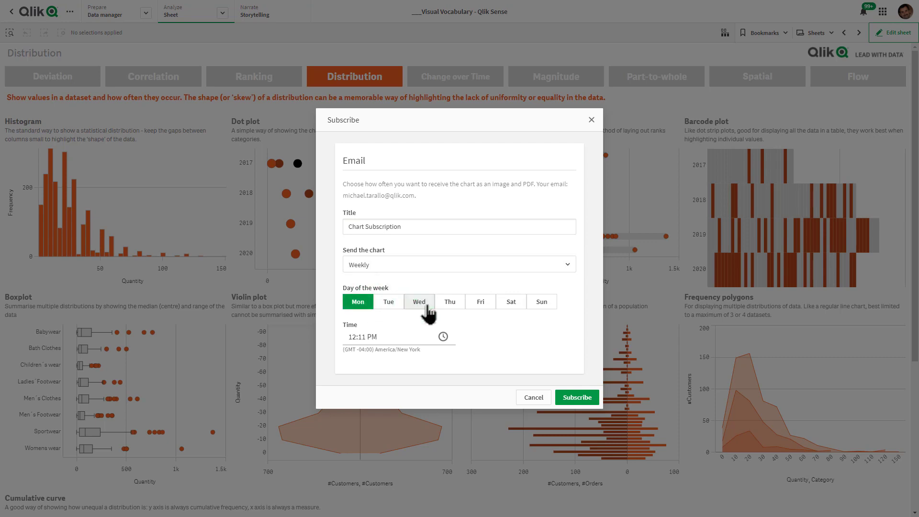
left_click(450, 305)
left_click(444, 338)
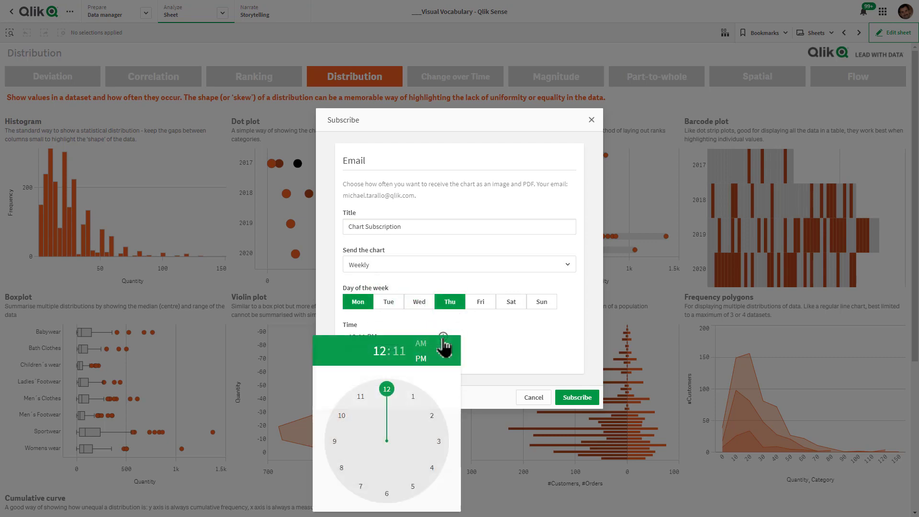
left_click(413, 396)
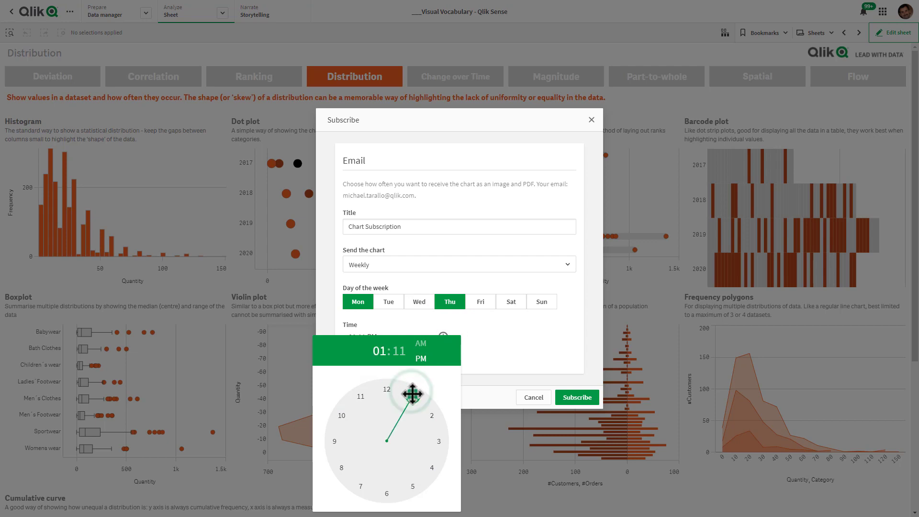
left_click(565, 406)
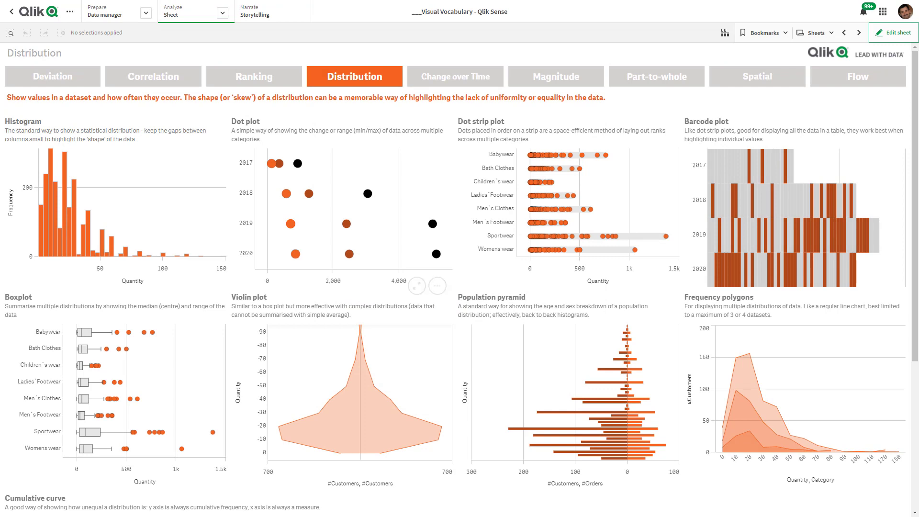
Step: Open the Subscriptions list from the profile menu and view the Sales Quantity subscription's details
left_click(905, 11)
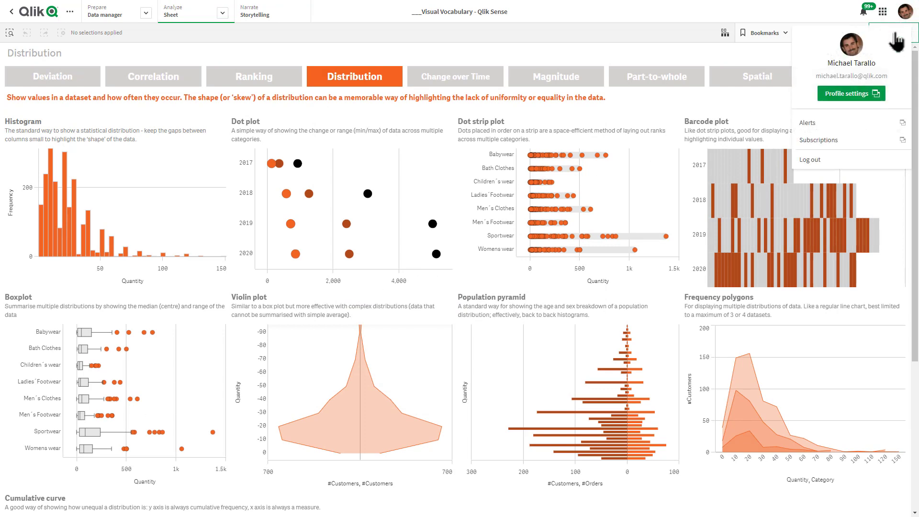
left_click(832, 140)
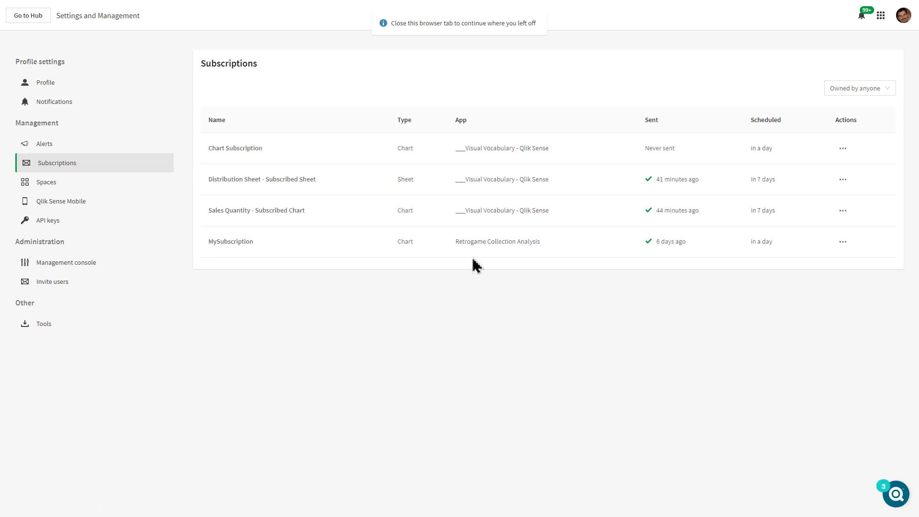
left_click(293, 220)
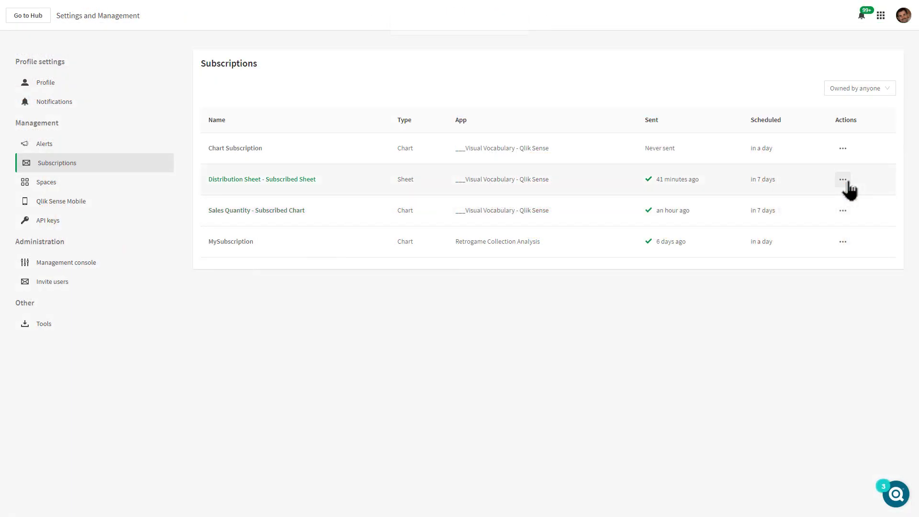
Step: Send the Distribution Sheet and Sales Quantity subscriptions immediately with Send now
left_click(844, 181)
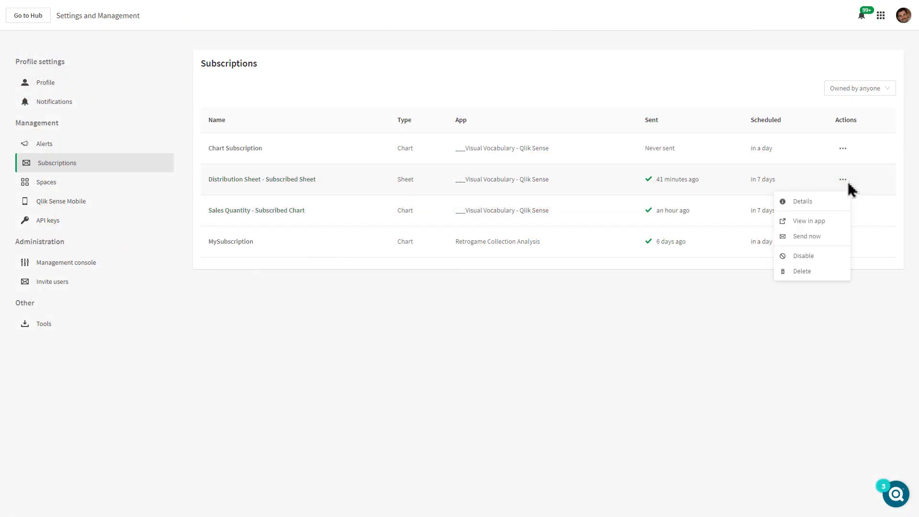
left_click(814, 237)
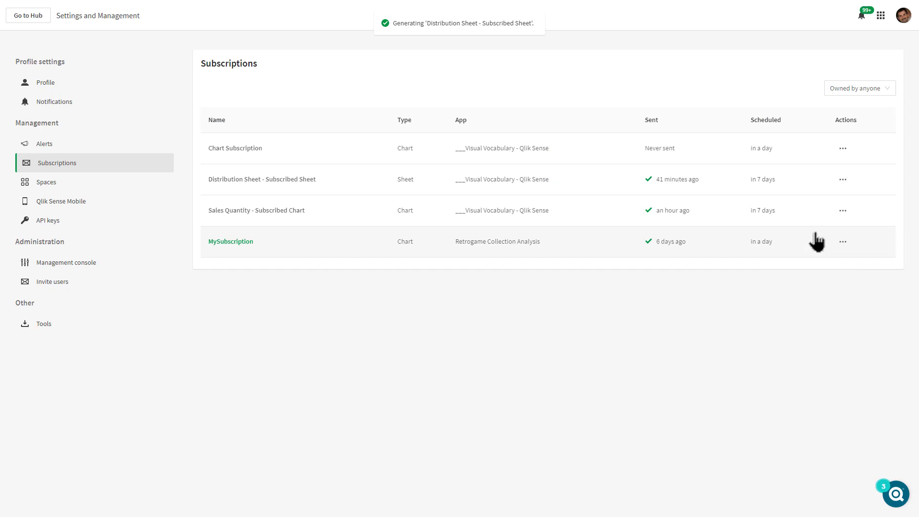
left_click(844, 211)
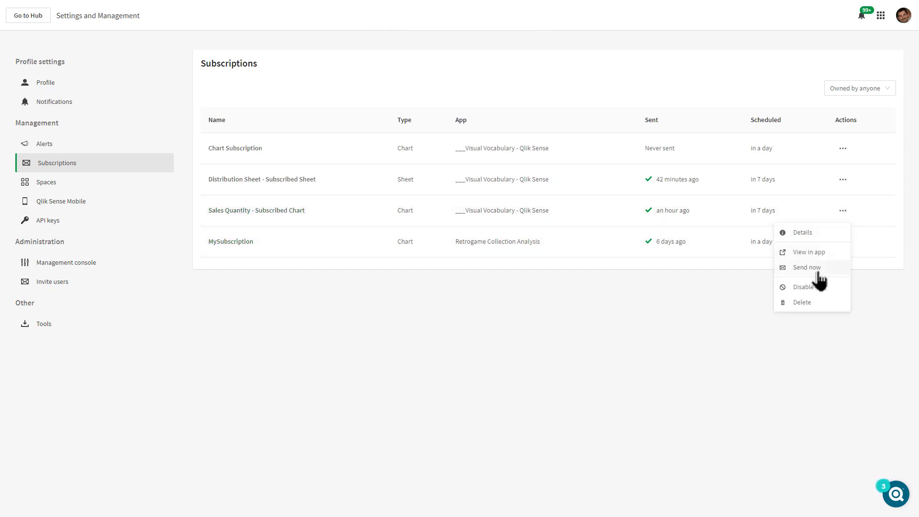
left_click(818, 271)
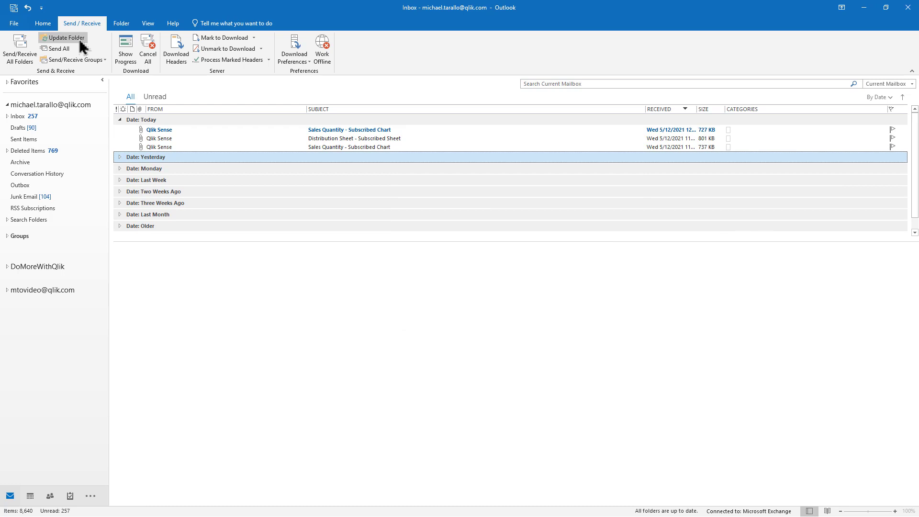
Step: Open the Sales Quantity email and scroll through its chart
left_click(185, 133)
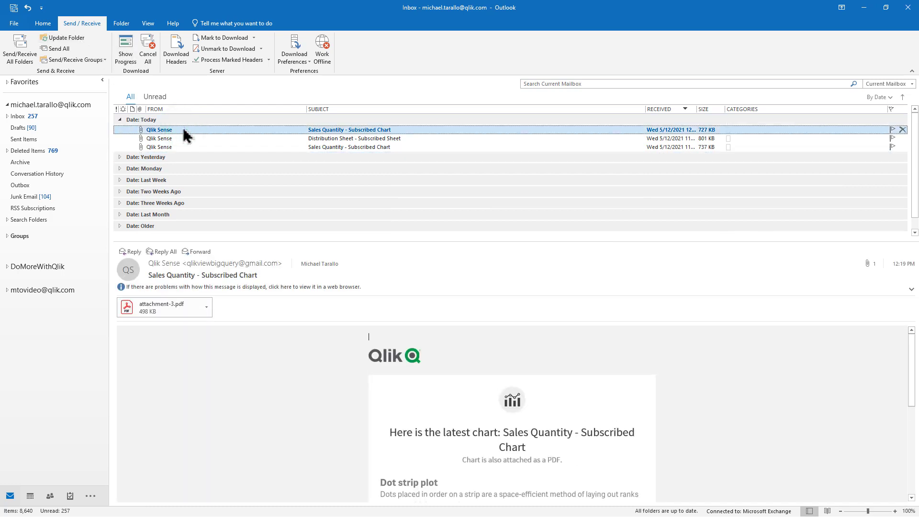
scroll(550, 435, "down", 2)
scroll(550, 436, "down", 1)
scroll(550, 436, "down", 1)
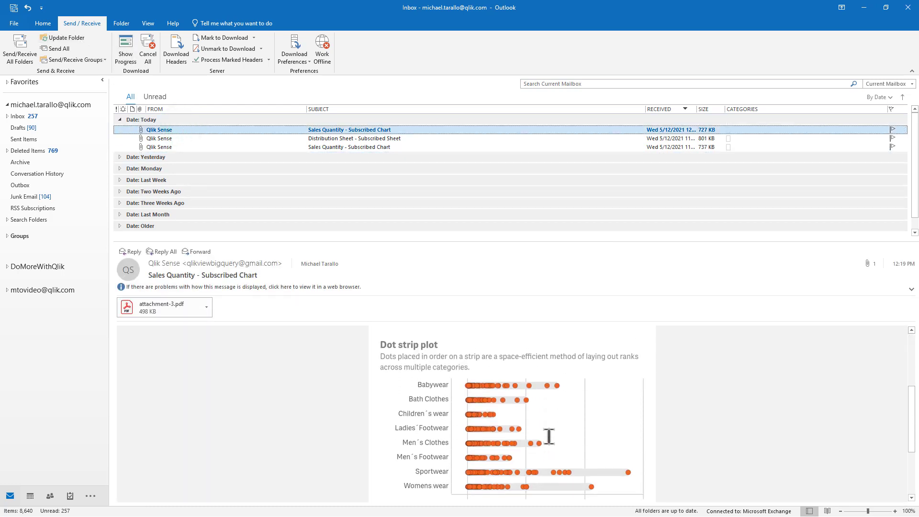
scroll(549, 437, "down", 2)
scroll(550, 437, "down", 1)
Step: Open the new Distribution Sheet - Subscribed Sheet email and select its PDF attachment
scroll(549, 435, "up", 3)
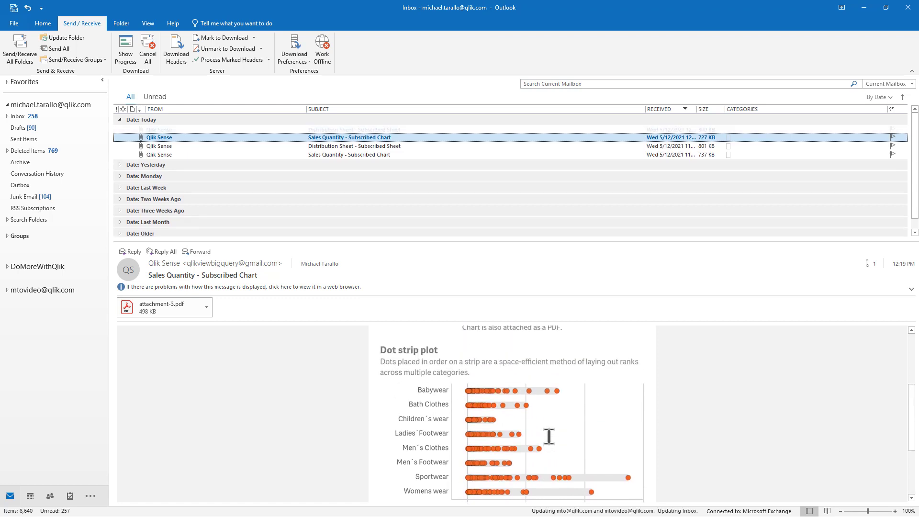
scroll(549, 436, "up", 3)
left_click(404, 127)
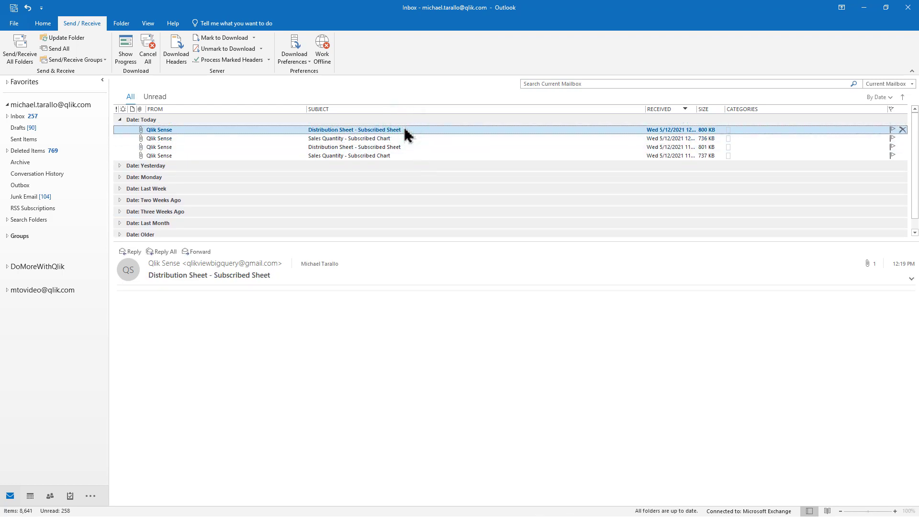
left_click(180, 313)
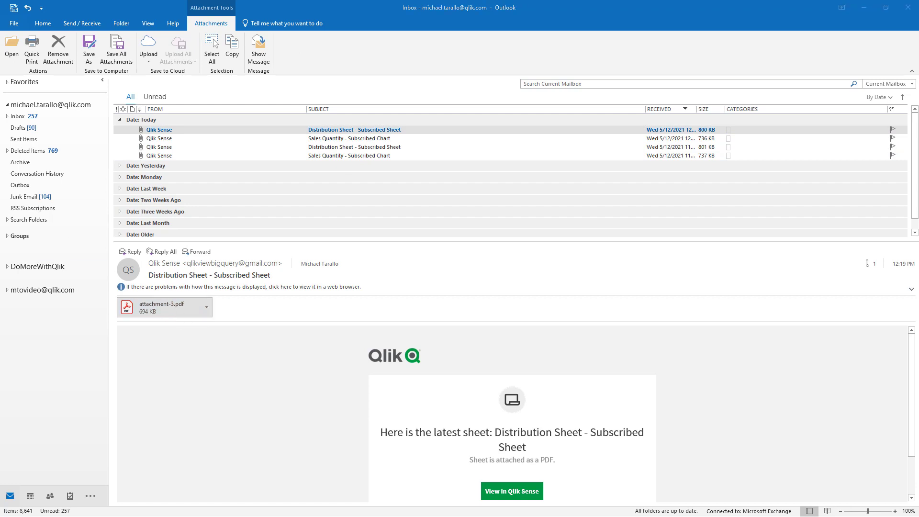
left_click(371, 83)
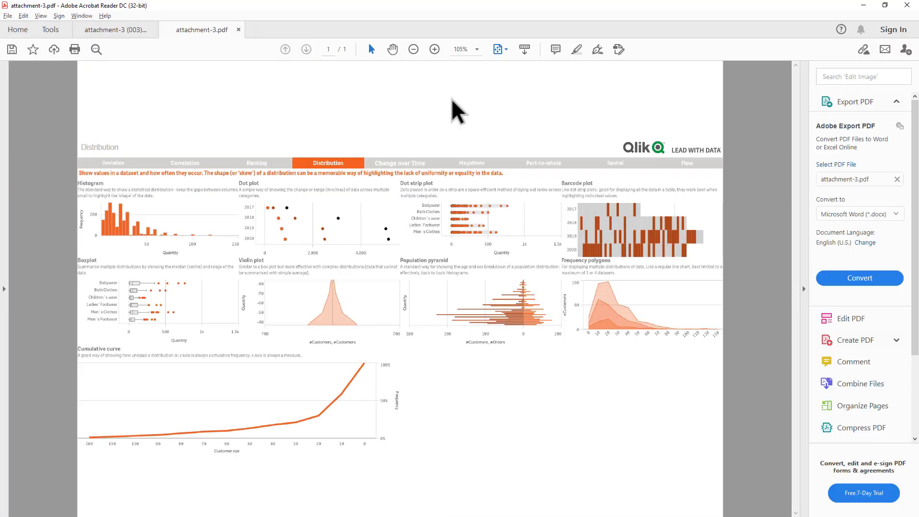
left_click(805, 289)
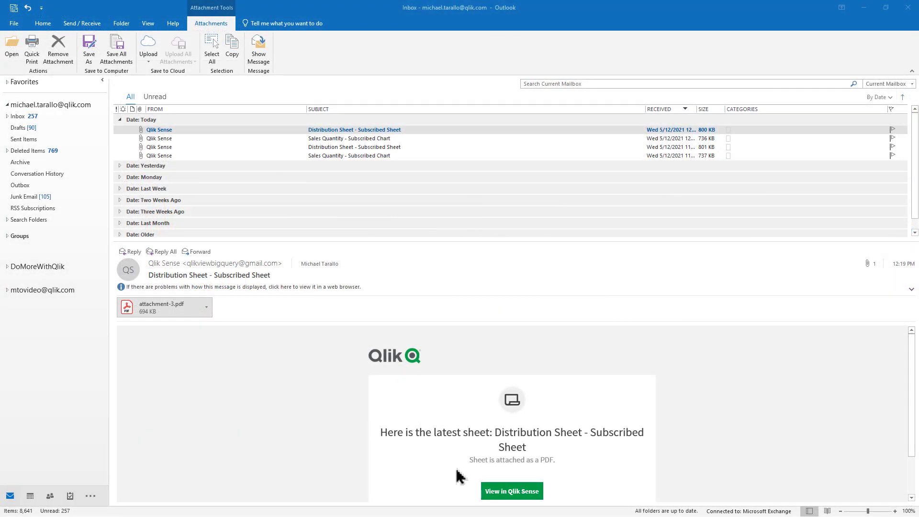
Step: Open the subscribed sheet in Qlik Sense via the email's View in Qlik Sense link
left_click(500, 491)
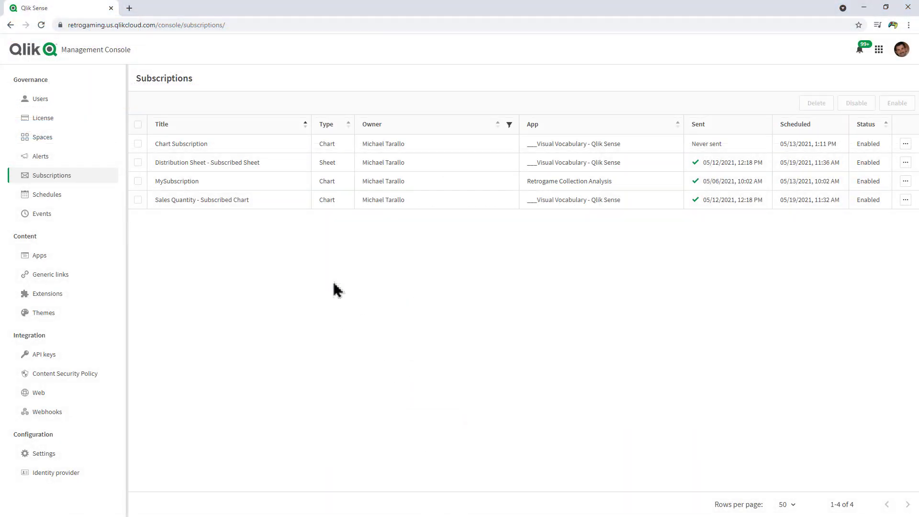
left_click(509, 125)
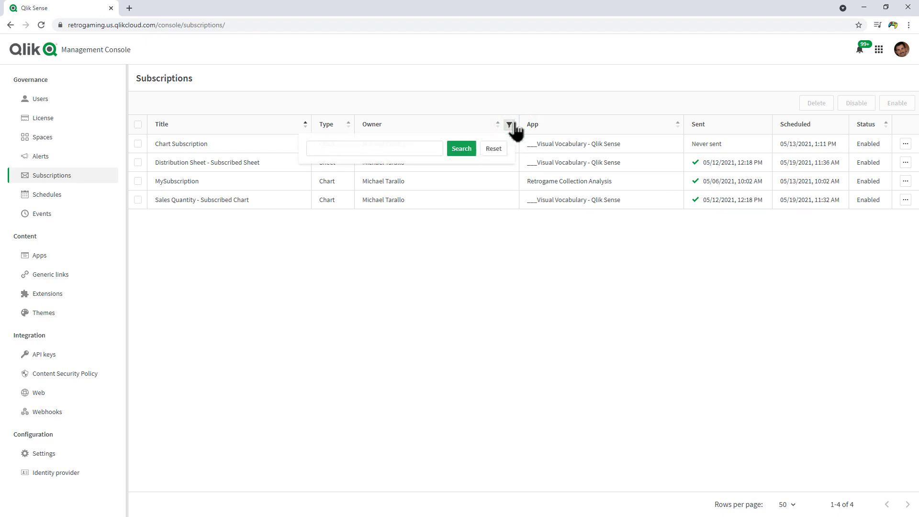
left_click(685, 332)
left_click(906, 144)
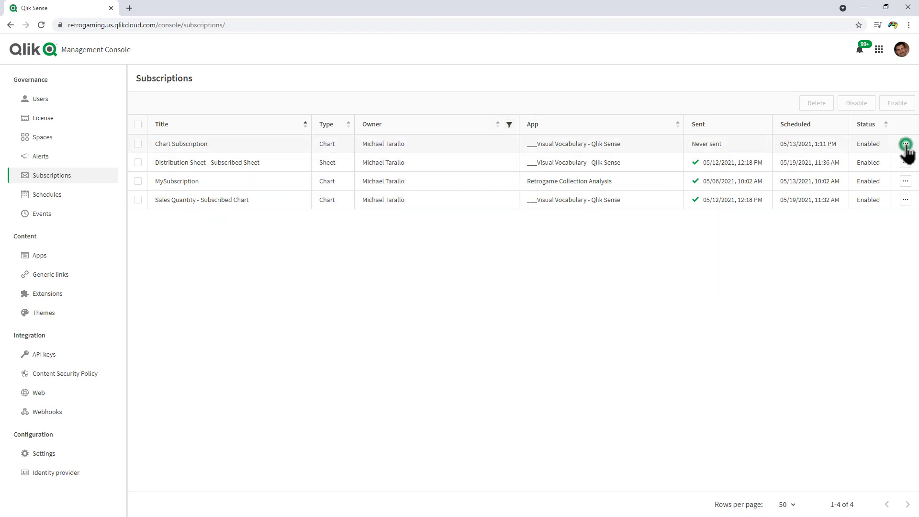
left_click(881, 141)
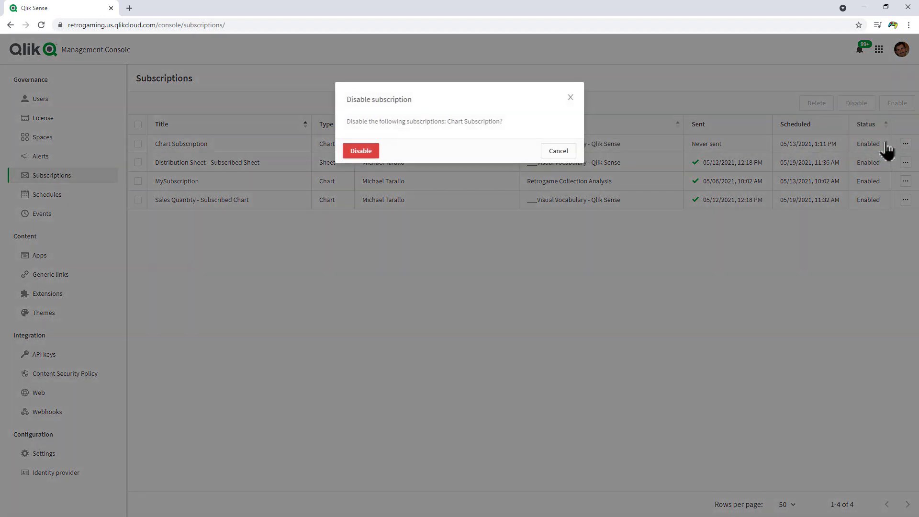
left_click(570, 99)
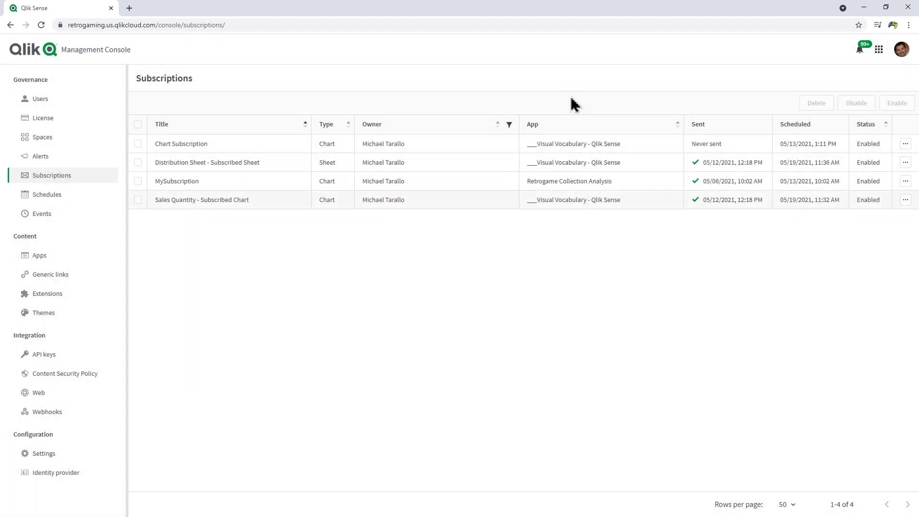
Step: Turn off the Subscriptions toggle under Email sharing in the Management Console settings
left_click(52, 454)
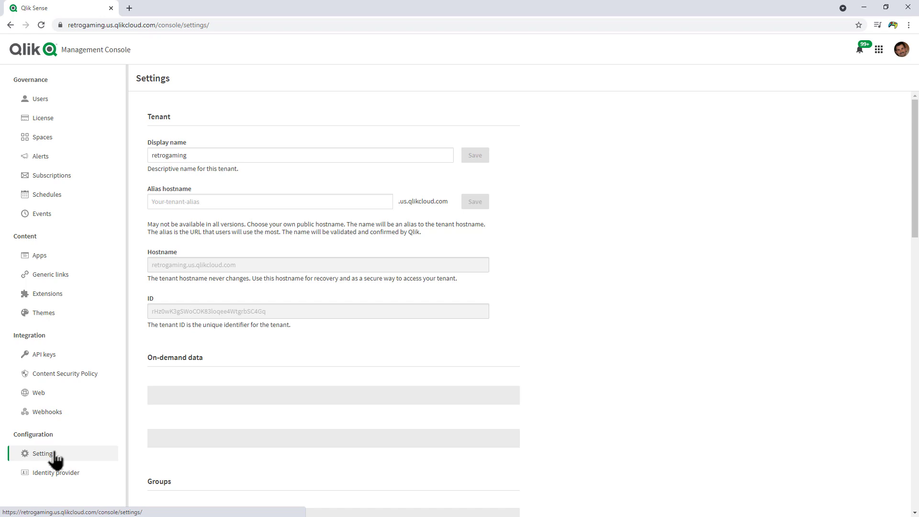
scroll(213, 401, "down", 3)
scroll(214, 396, "down", 3)
scroll(287, 365, "down", 3)
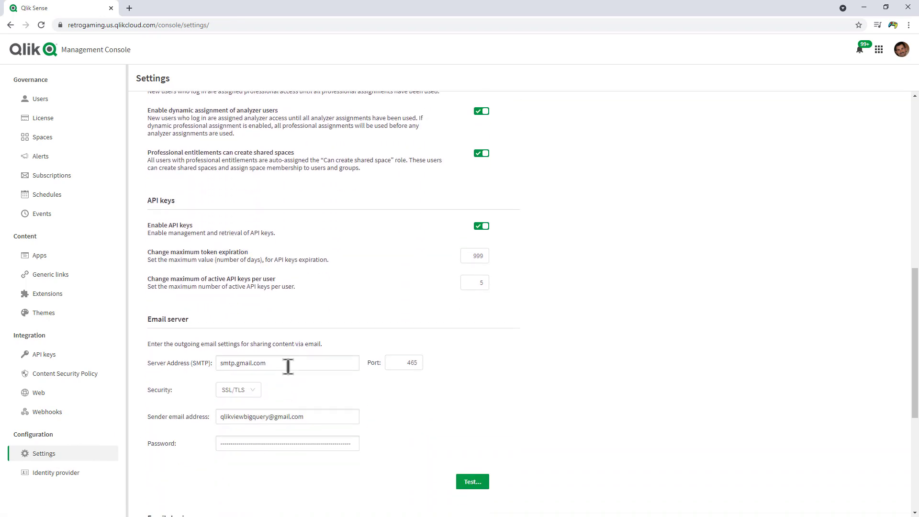
scroll(287, 365, "down", 2)
scroll(289, 373, "down", 3)
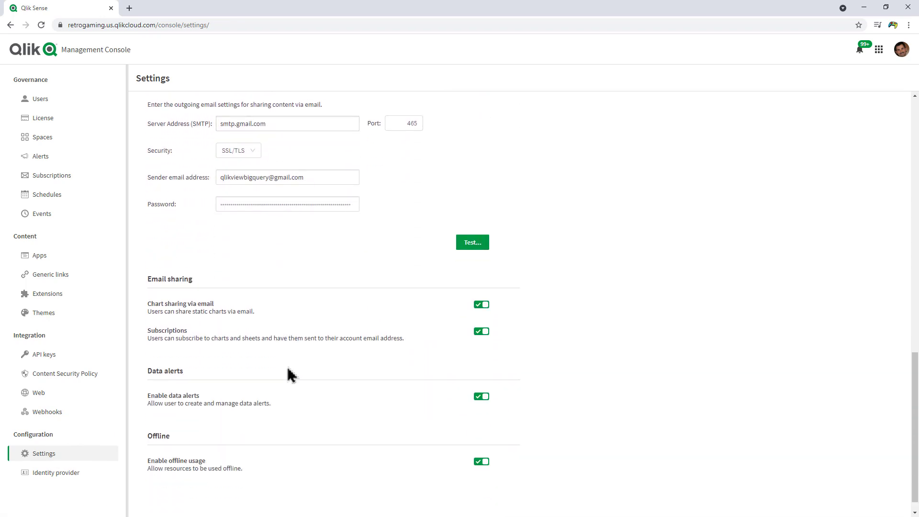
left_click(485, 332)
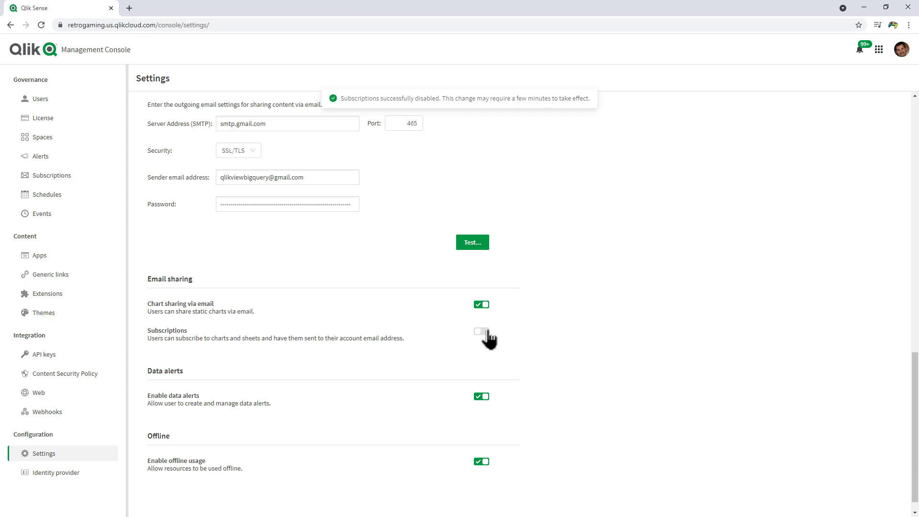